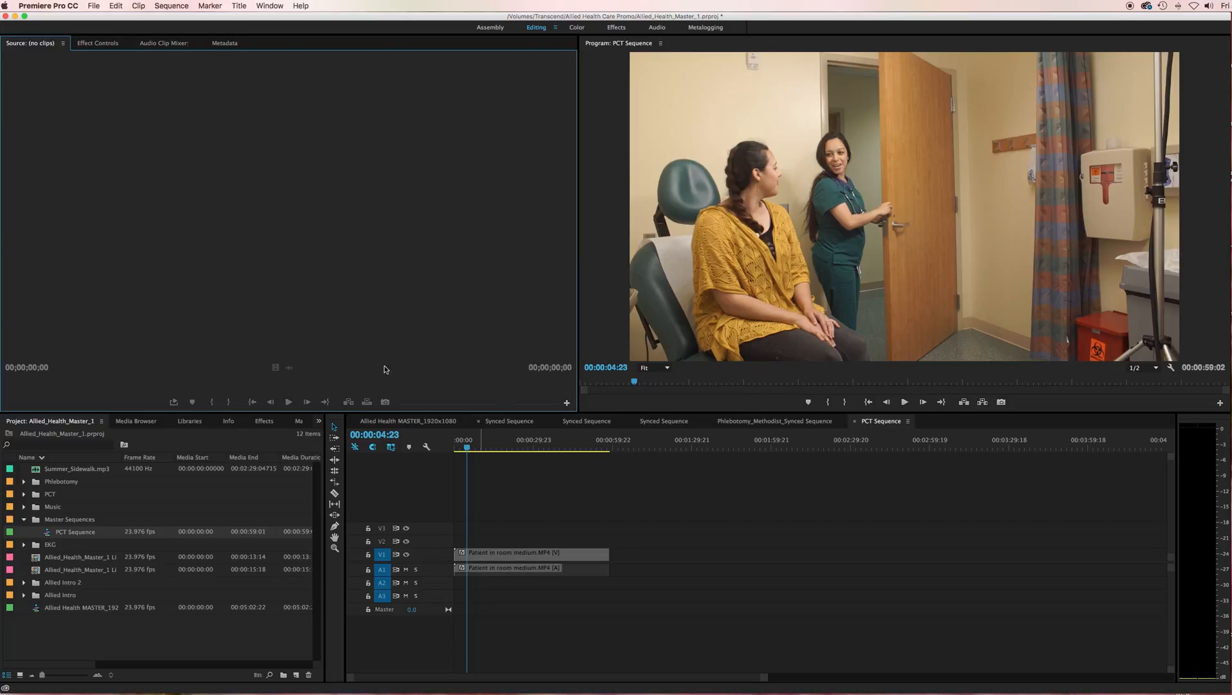
# Open the media export settings for the PCT Sequence from its timeline.
pyautogui.click(591, 495)
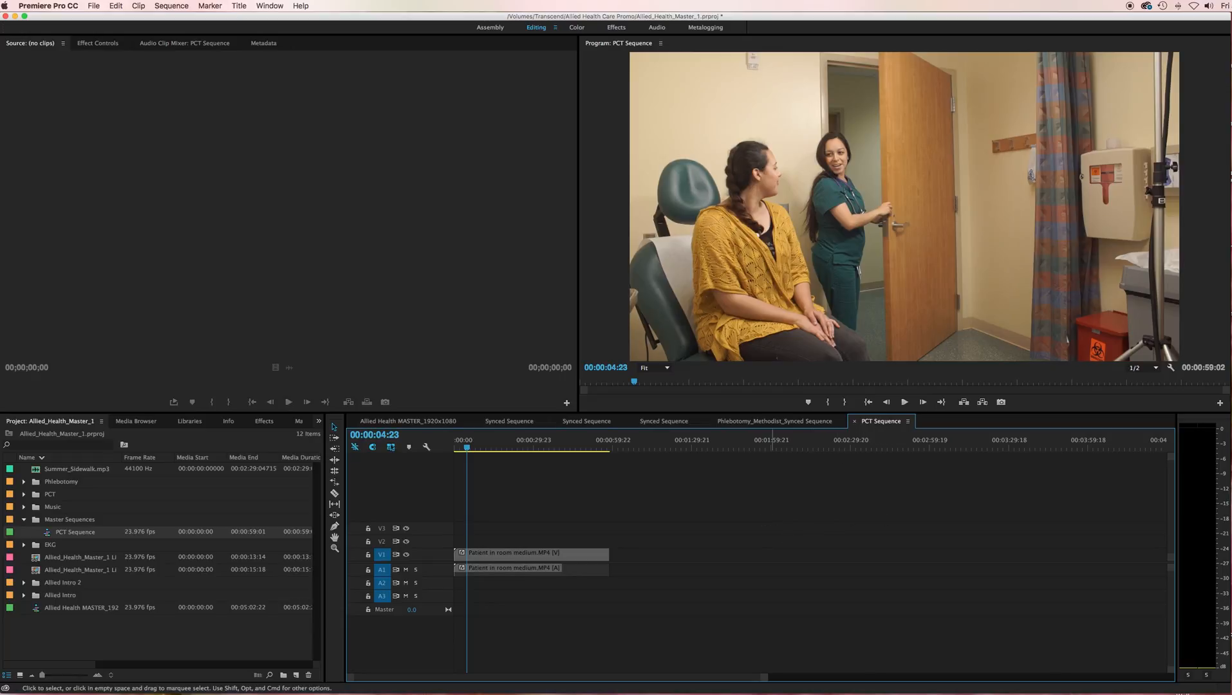
pyautogui.click(53, 535)
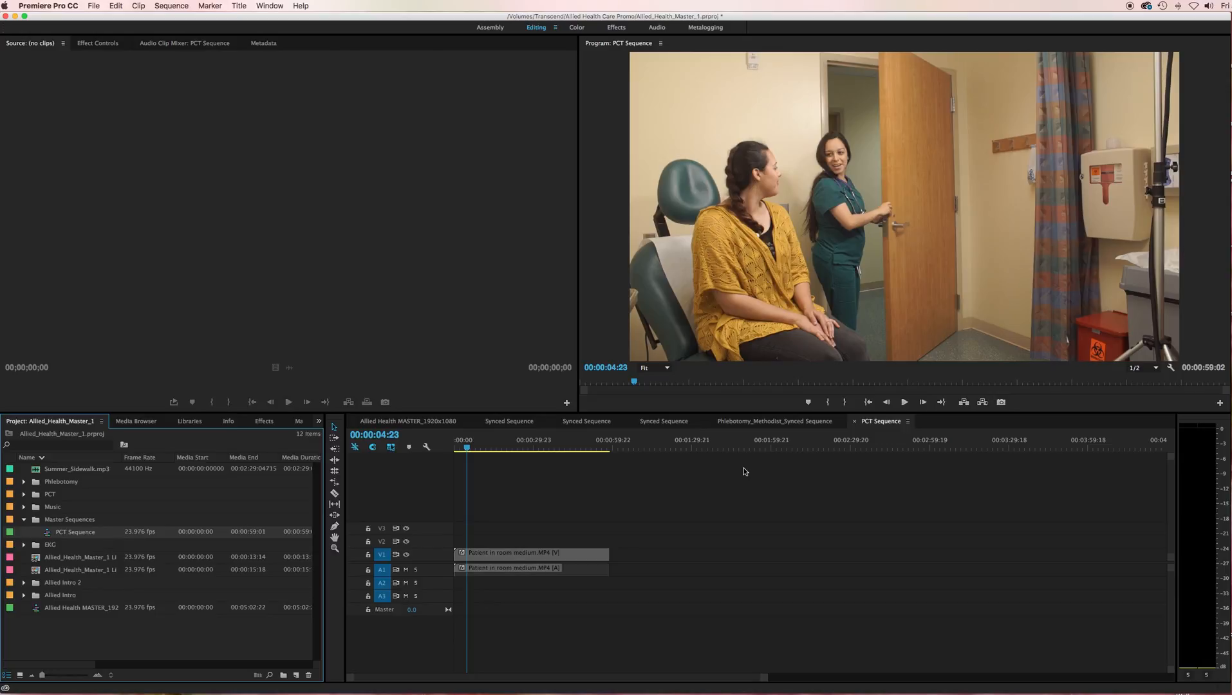
pyautogui.click(803, 491)
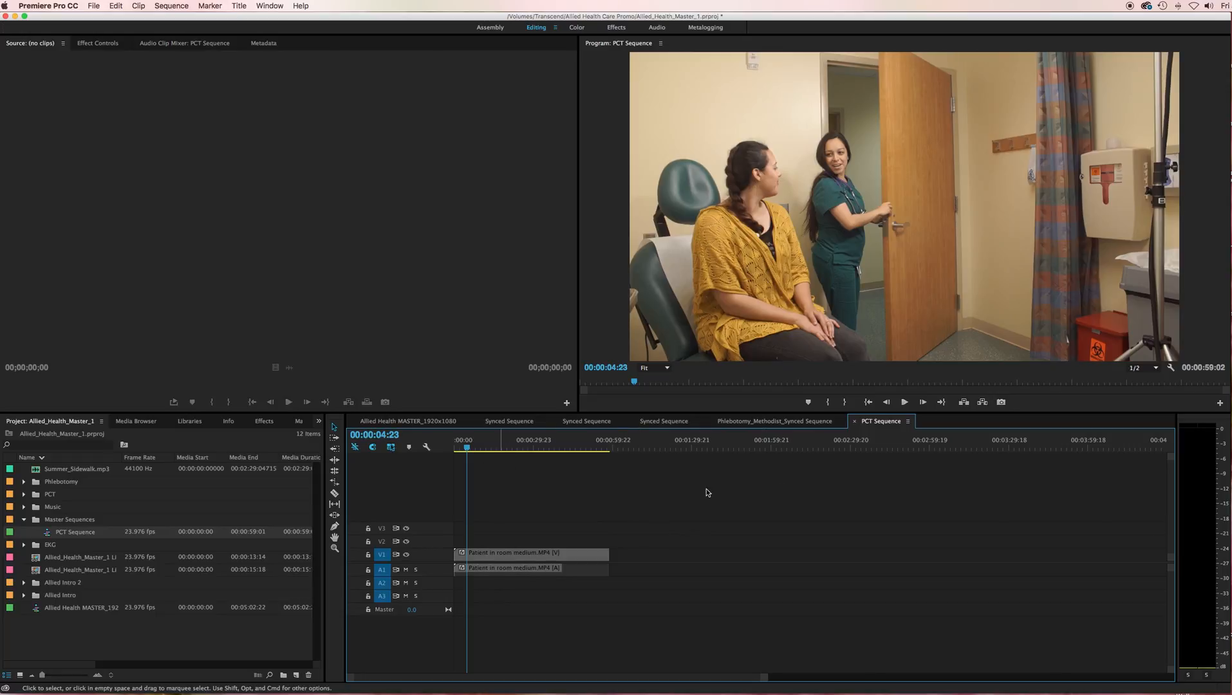
pyautogui.click(94, 6)
pyautogui.moveTo(125, 285)
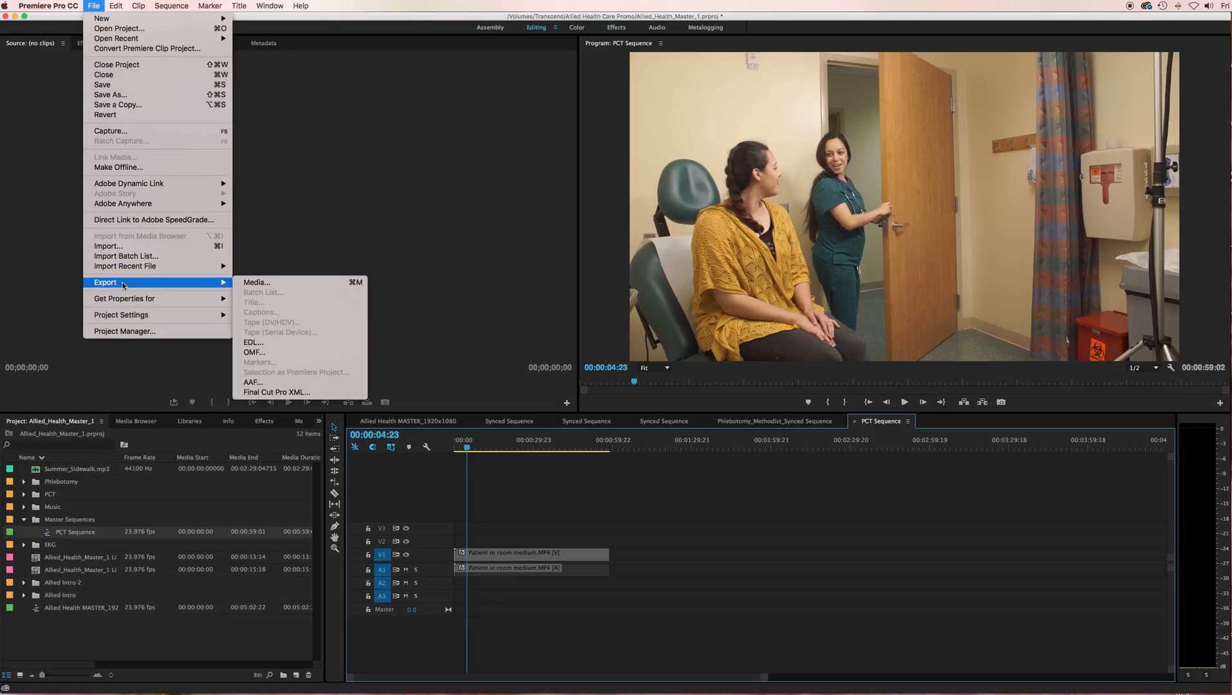
pyautogui.click(263, 283)
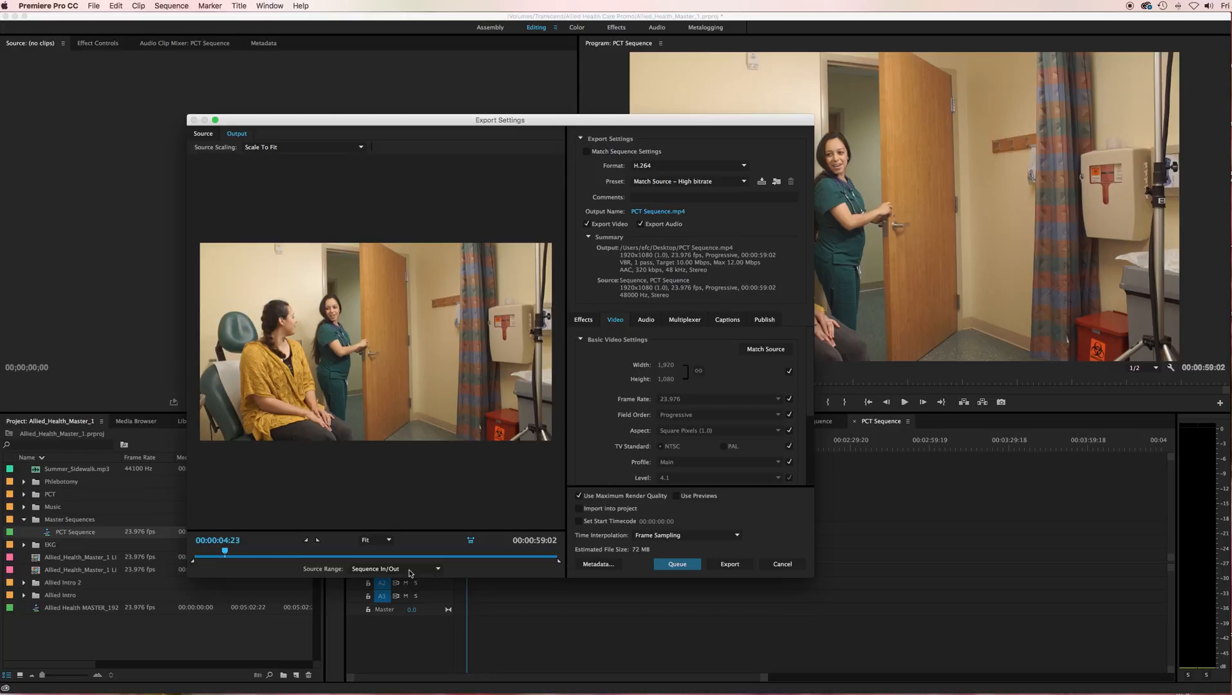
# Set the export's source range to Entire Sequence and the format to QuickTime.
pyautogui.click(437, 569)
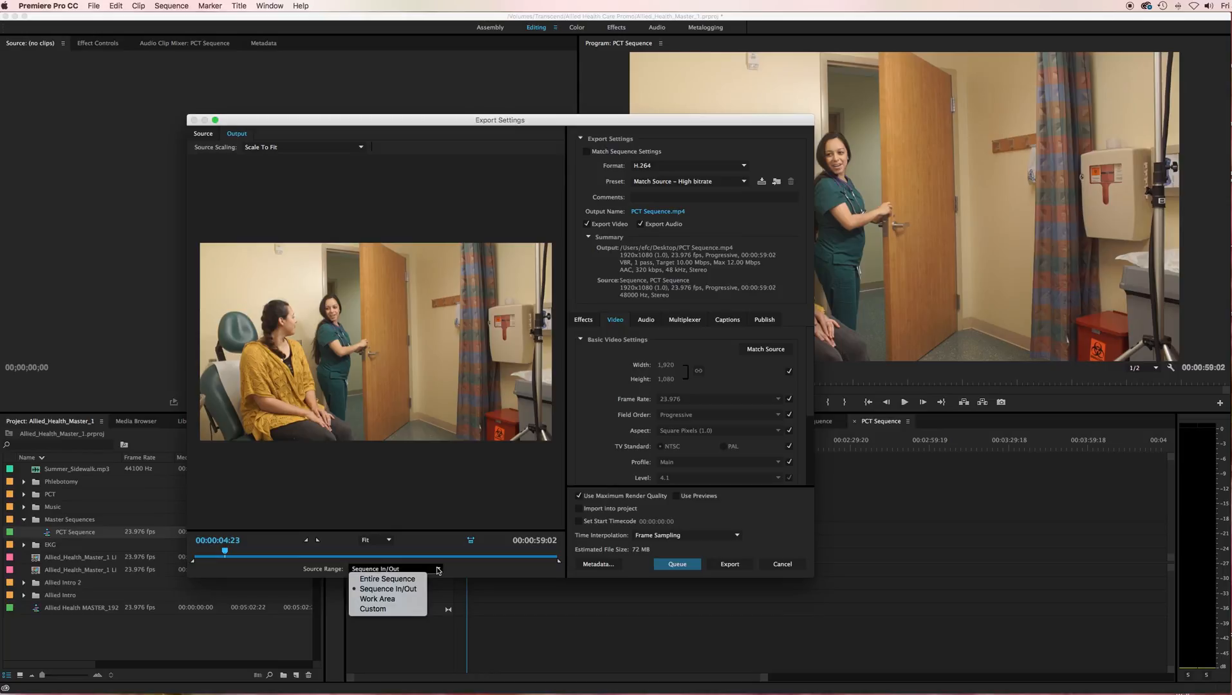
pyautogui.click(400, 579)
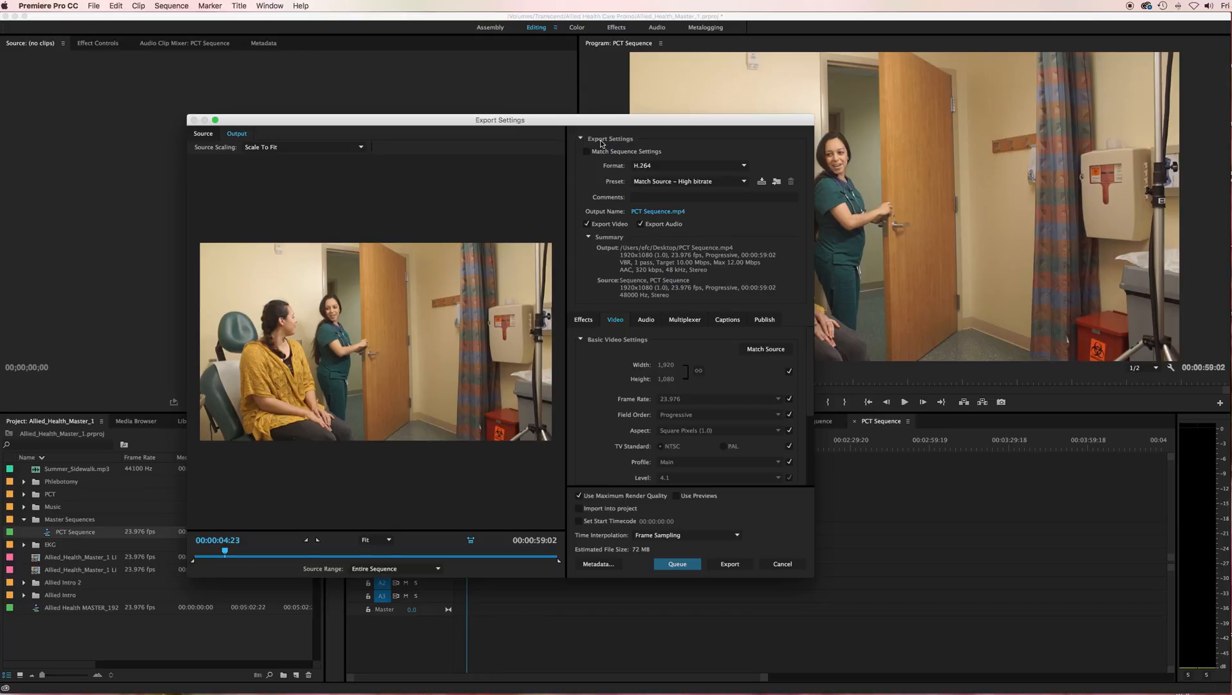
pyautogui.scroll(1, 675, 170)
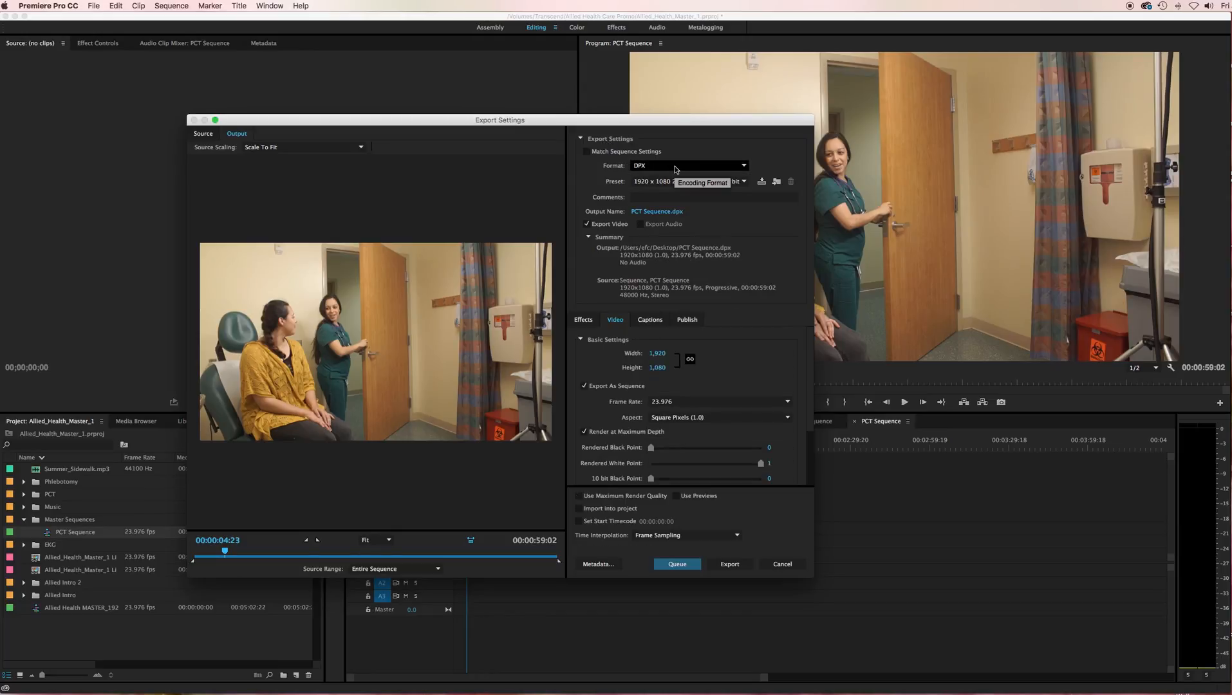
pyautogui.click(676, 167)
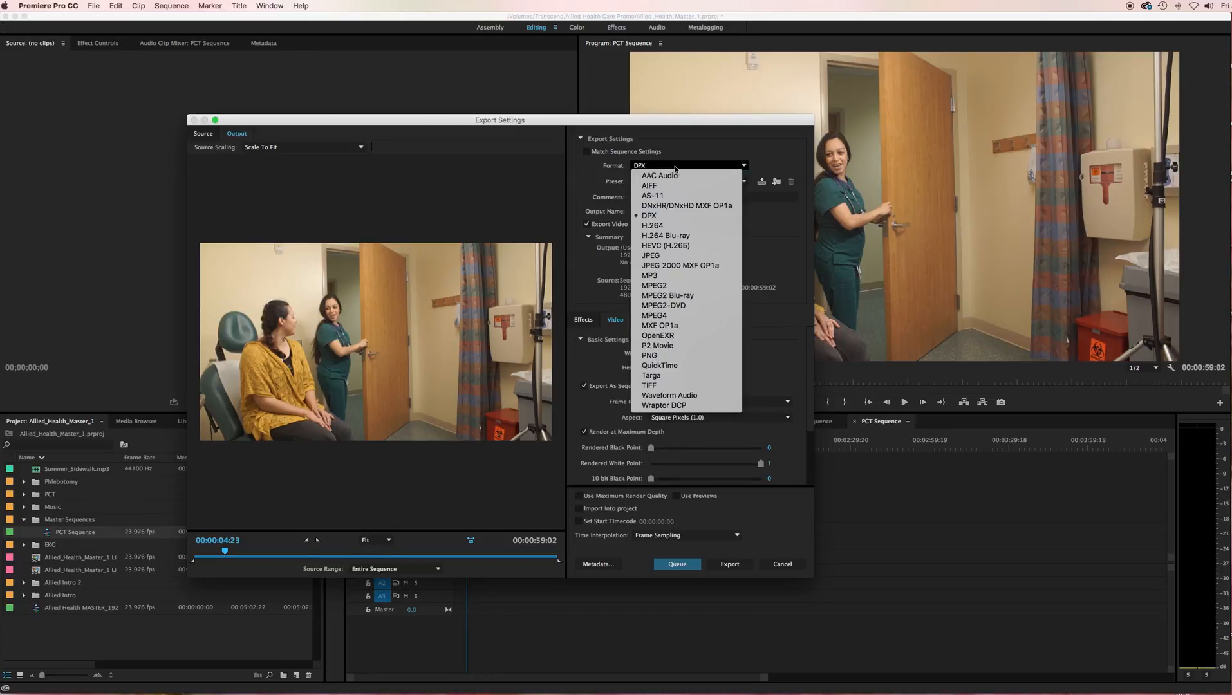
pyautogui.click(664, 365)
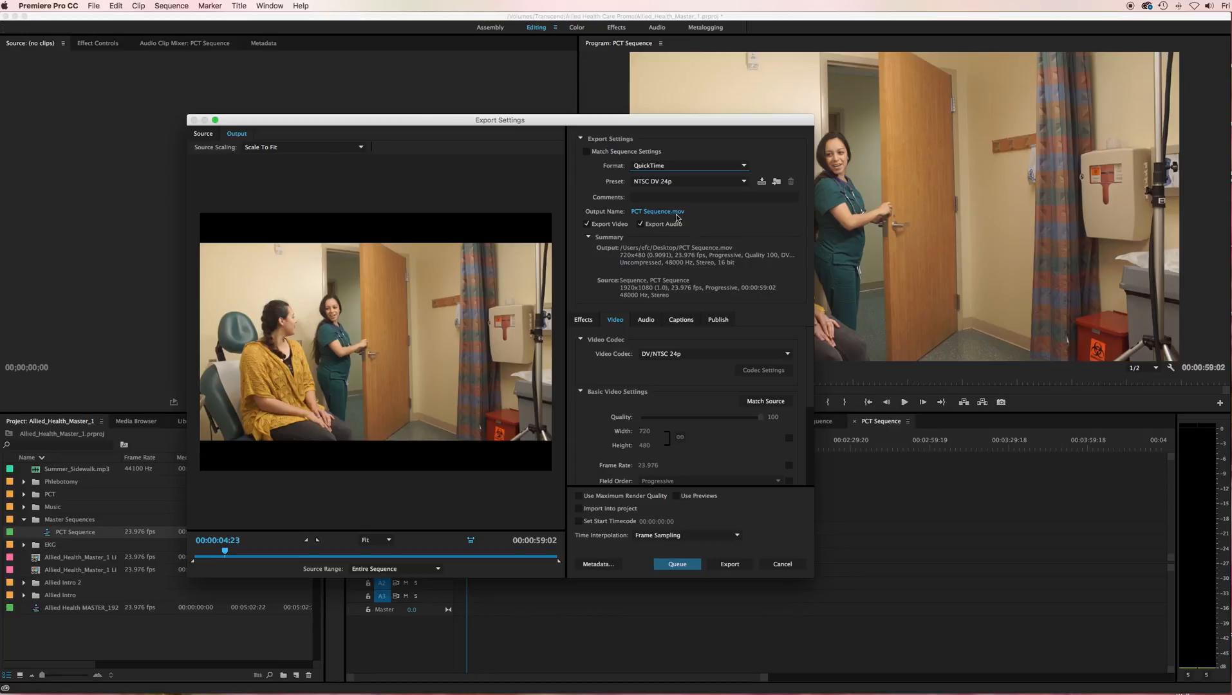
# Try the HD 720p 24, H.264, AAC 48 kHz preset and cancel the export settings.
pyautogui.click(736, 185)
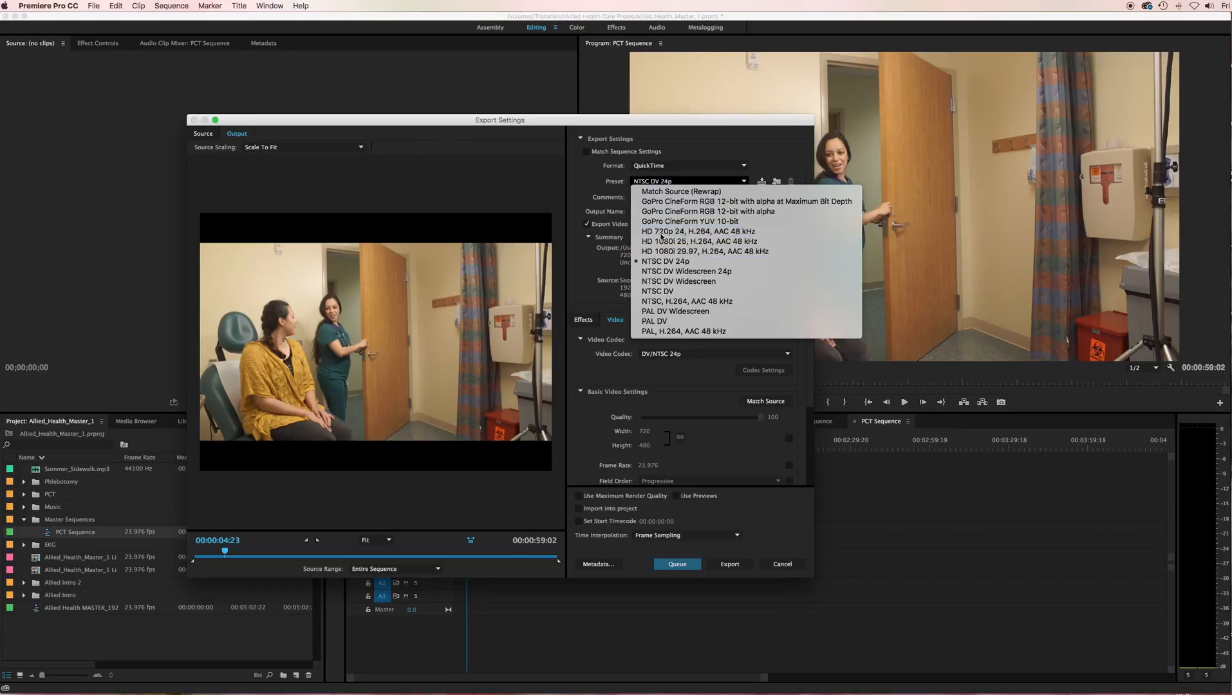
pyautogui.click(660, 235)
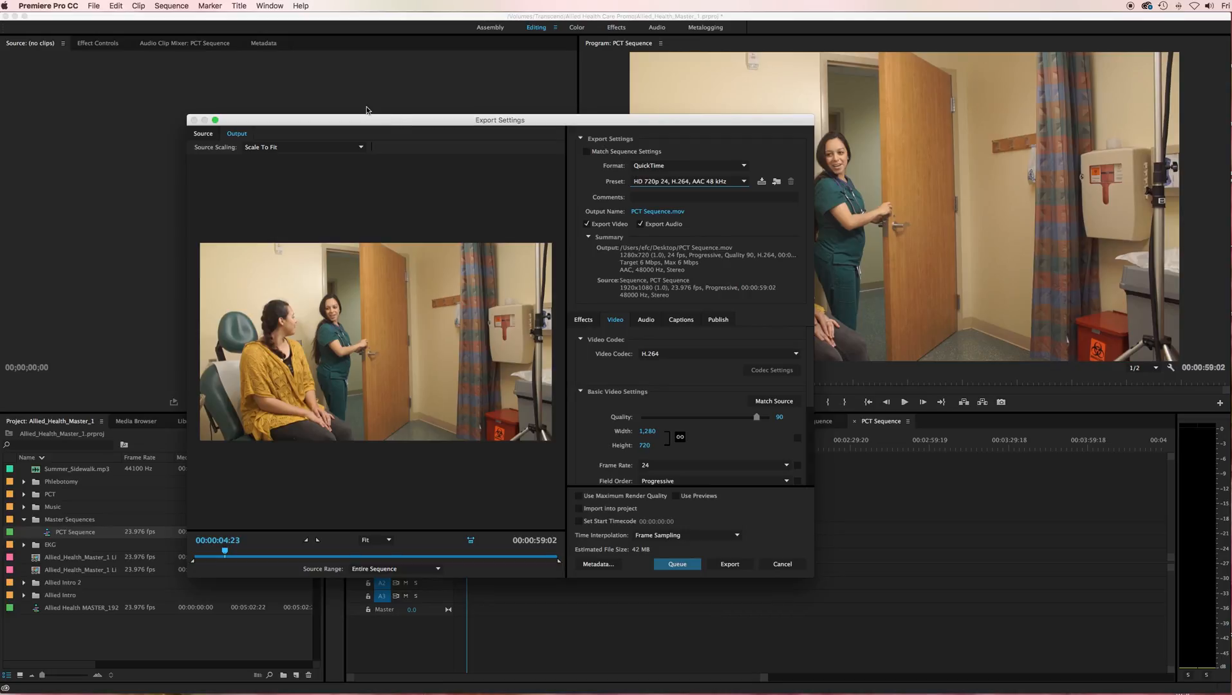
pyautogui.click(781, 565)
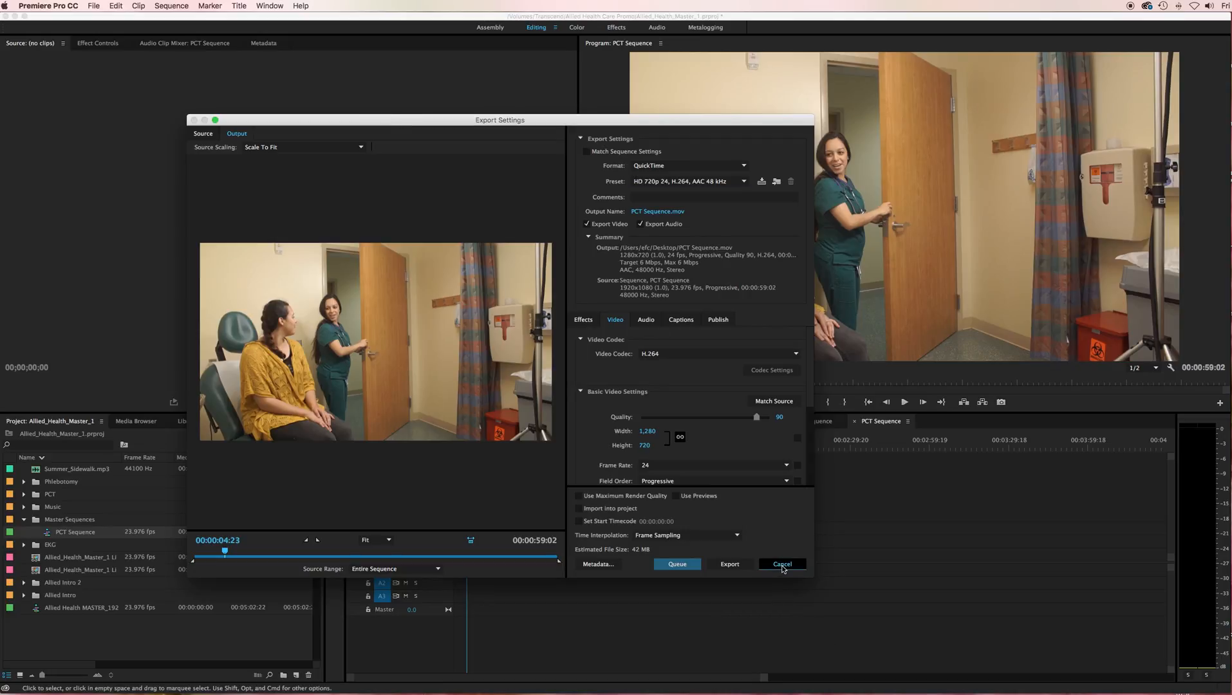
# Select the PCT Sequence in the Master Sequences bin and open its media export settings.
pyautogui.click(53, 536)
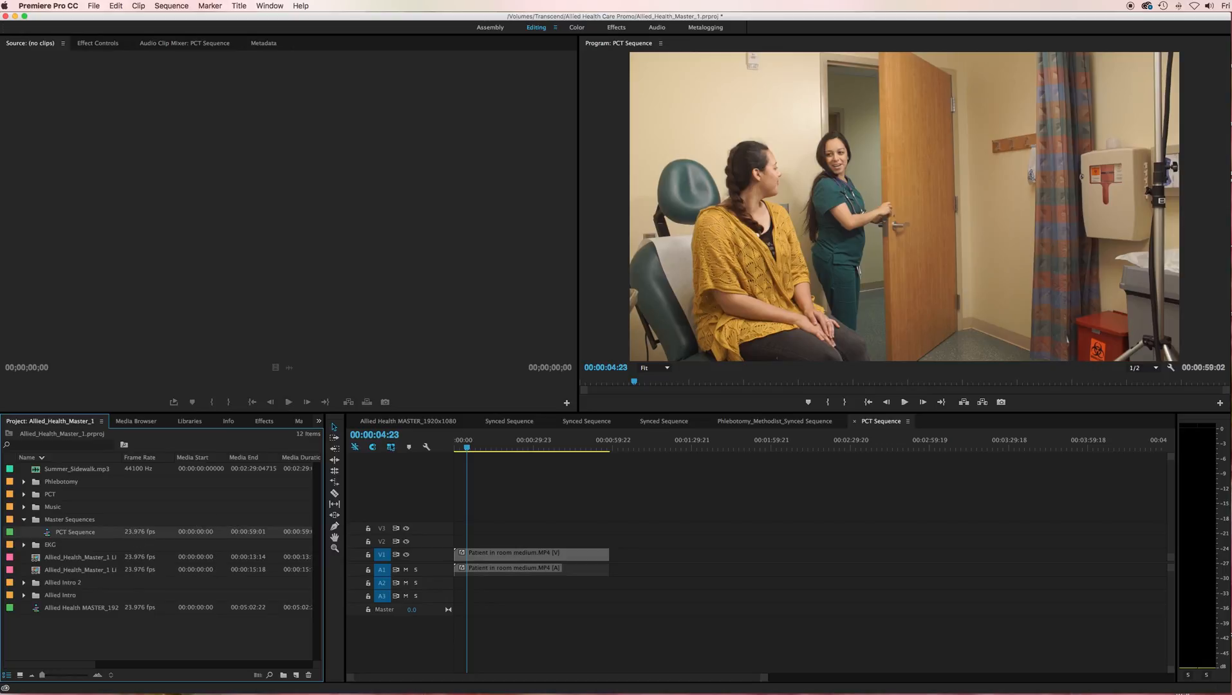
pyautogui.click(95, 5)
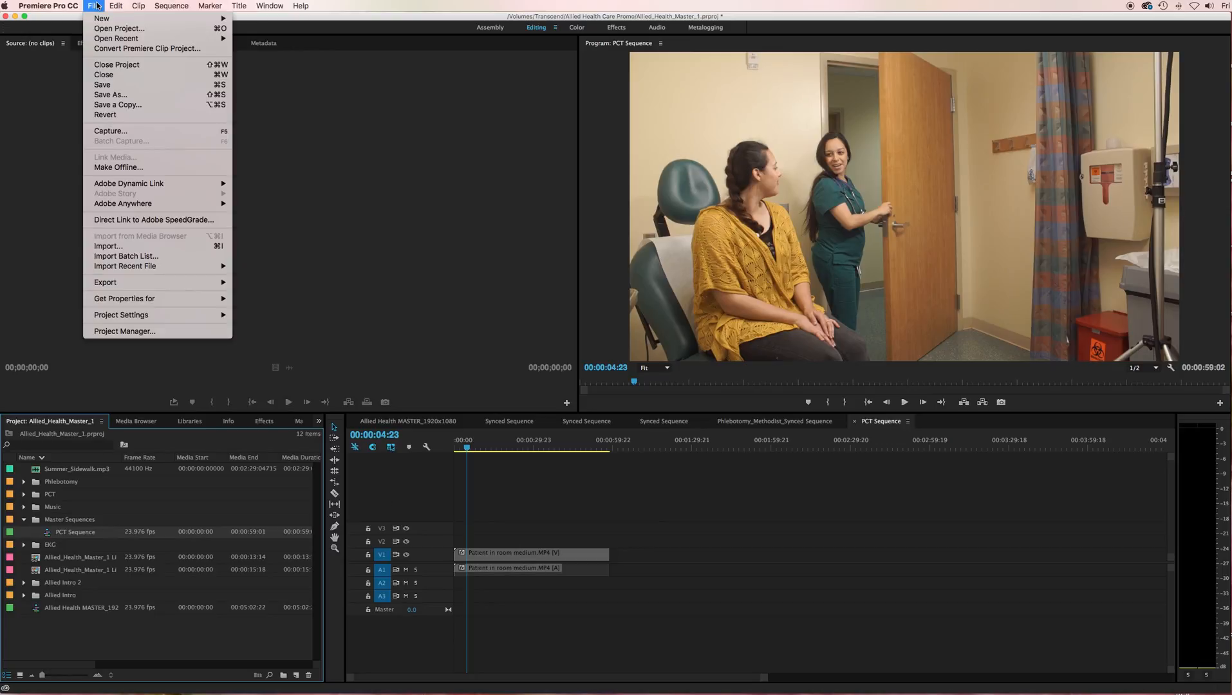
pyautogui.moveTo(107, 283)
pyautogui.click(356, 283)
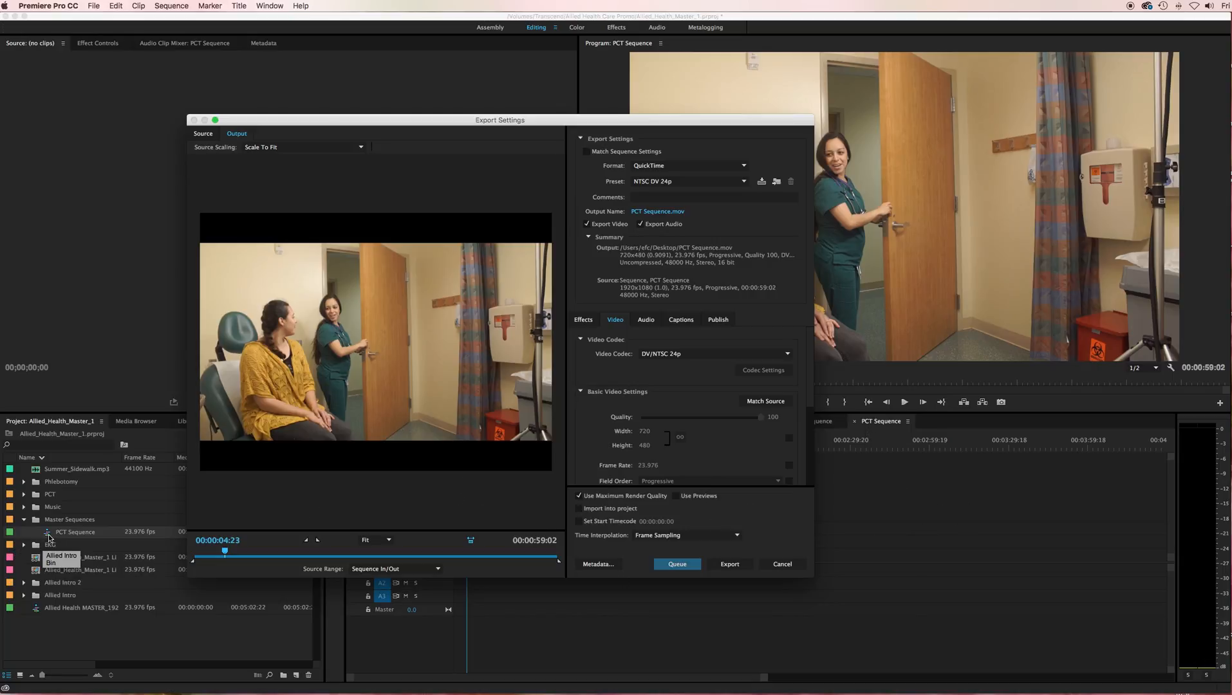
# Set the source range to Entire Sequence and apply the HD 720p 24, H.264, AAC 48 kHz preset.
pyautogui.click(406, 570)
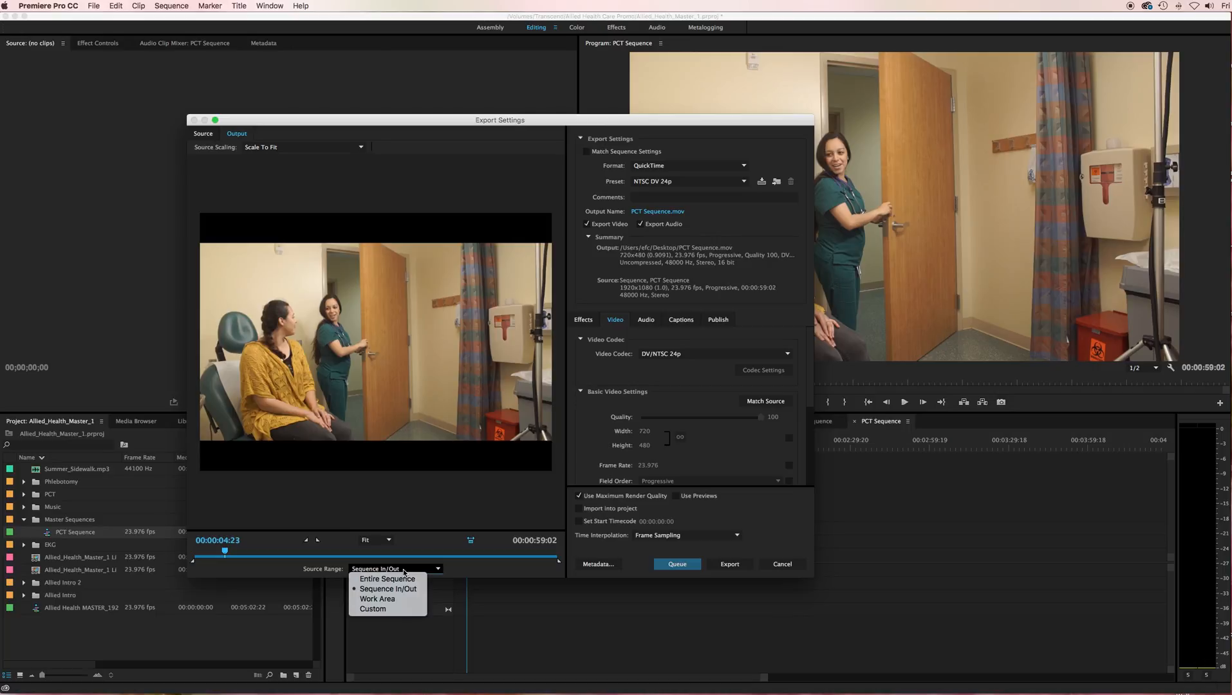
pyautogui.click(386, 578)
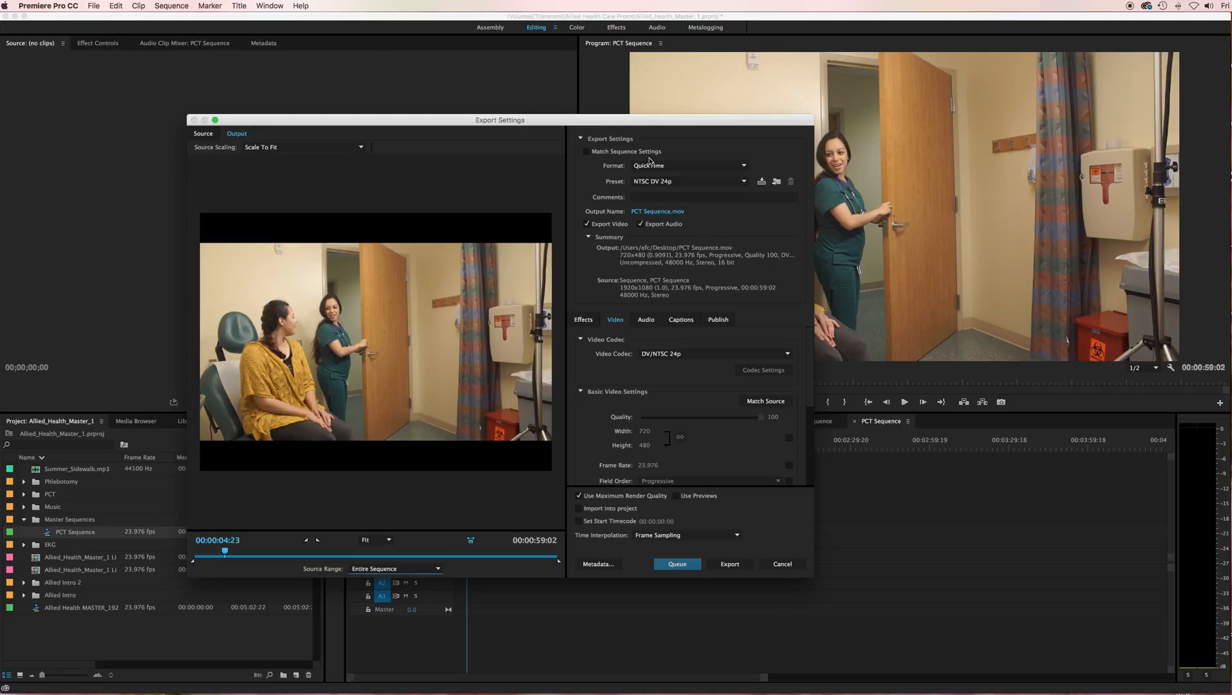
pyautogui.click(671, 182)
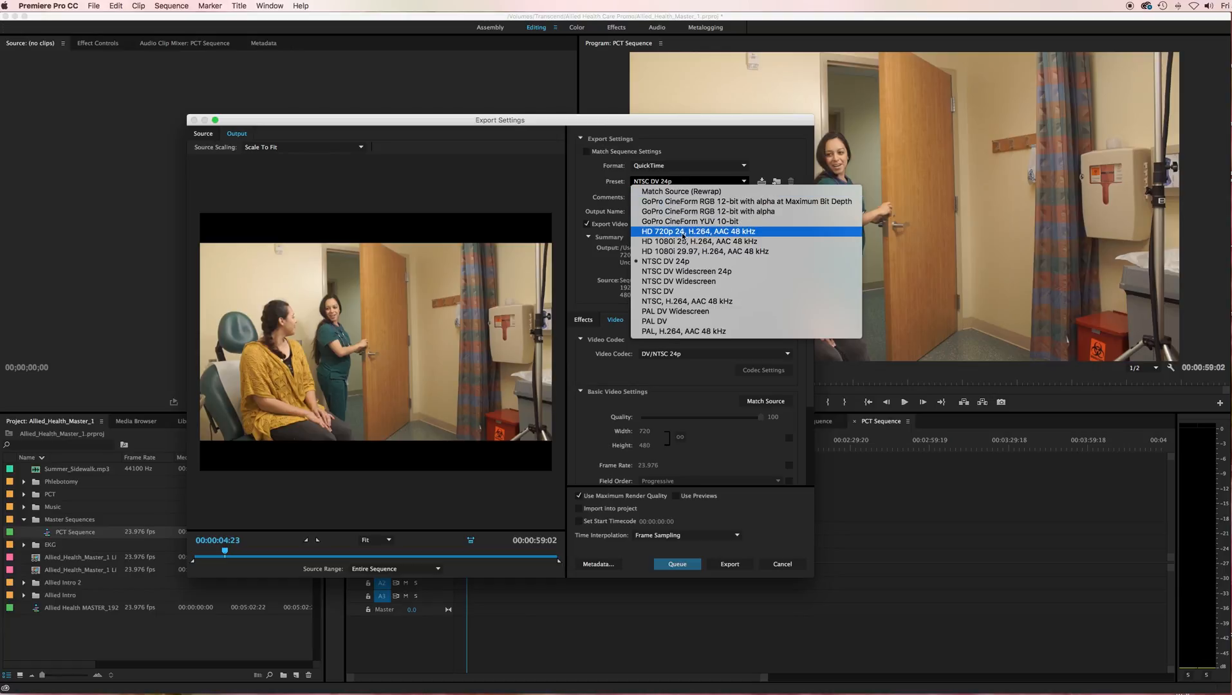
pyautogui.click(707, 236)
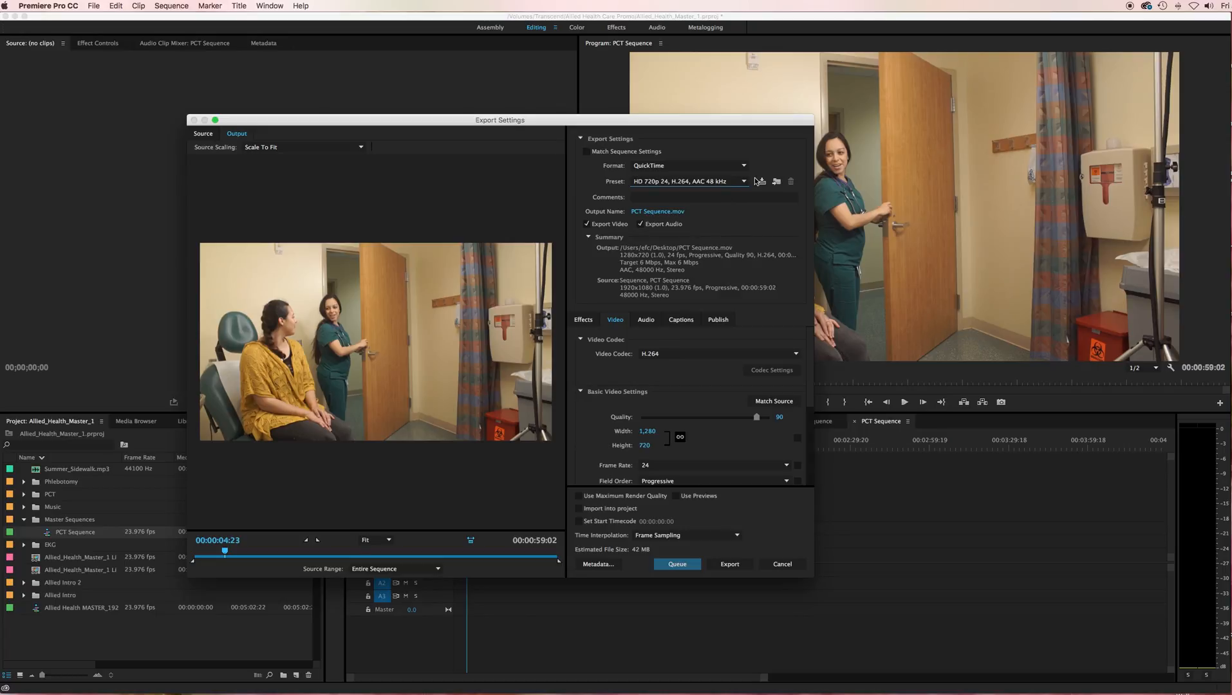
# Open the save dialog for the export's output name and clear the existing file name.
pyautogui.click(654, 213)
pyautogui.moveTo(316, 179); pyautogui.dragTo(286, 179)
pyautogui.press('BackSpace')
pyautogui.press('BackSpace')
pyautogui.press('BackSpace')
pyautogui.write('Sra')
pyautogui.press('BackSpace')
pyautogui.press('BackSpace')
pyautogui.write('ar')
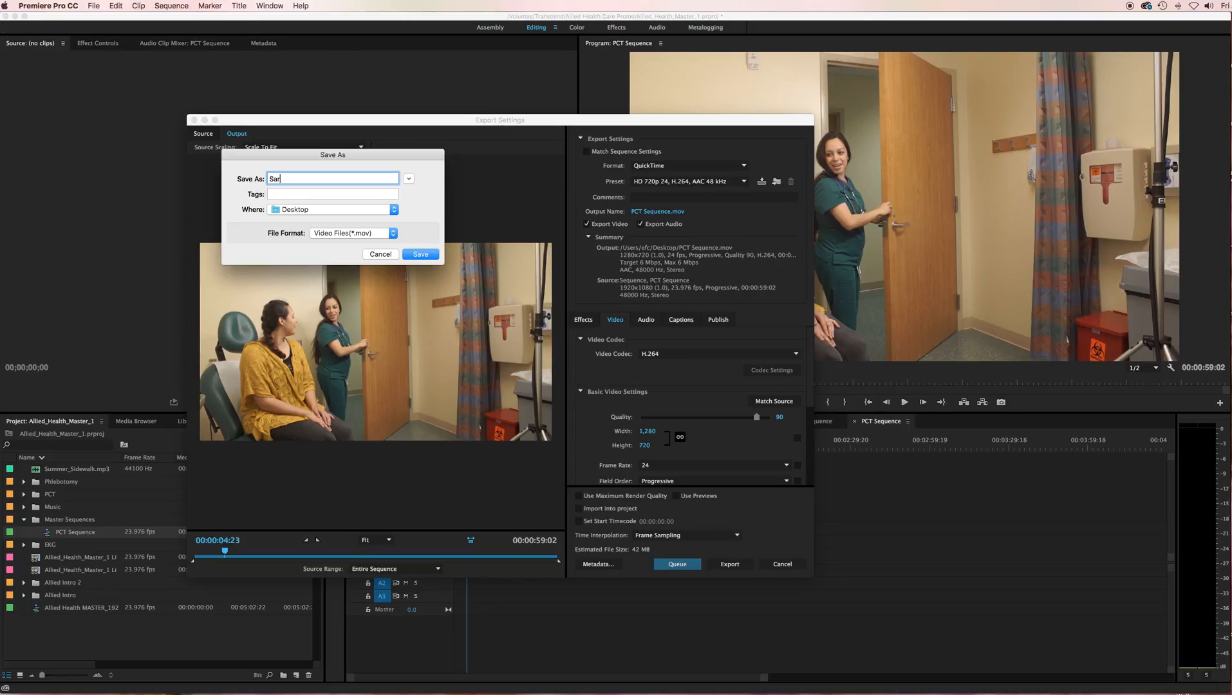
pyautogui.write('ah_Fina')
pyautogui.write('l_pro')
pyautogui.write('ject2')
pyautogui.press('BackSpace')
pyautogui.write('1')
pyautogui.press('BackSpace')
pyautogui.press('BackSpace')
pyautogui.press('BackSpace')
pyautogui.press('BackSpace')
pyautogui.press('BackSpace')
pyautogui.press('BackSpace')
pyautogui.press('BackSpace')
pyautogui.press('BackSpace')
pyautogui.press('BackSpace')
pyautogui.press('BackSpace')
pyautogui.press('BackSpace')
pyautogui.press('BackSpace')
pyautogui.press('BackSpace')
pyautogui.press('BackSpace')
pyautogui.press('BackSpace')
pyautogui.press('BackSpace')
pyautogui.press('BackSpace')
pyautogui.press('BackSpace')
pyautogui.press('BackSpace')
pyautogui.press('BackSpace')
# Name the output file Project1 followed by an underscore and the person's name.
pyautogui.write('Prp')
pyautogui.write('oject1')
pyautogui.write('_Sheldon')
# Choose the Transcend drive as the destination for the output file and save that location.
pyautogui.click(387, 211)
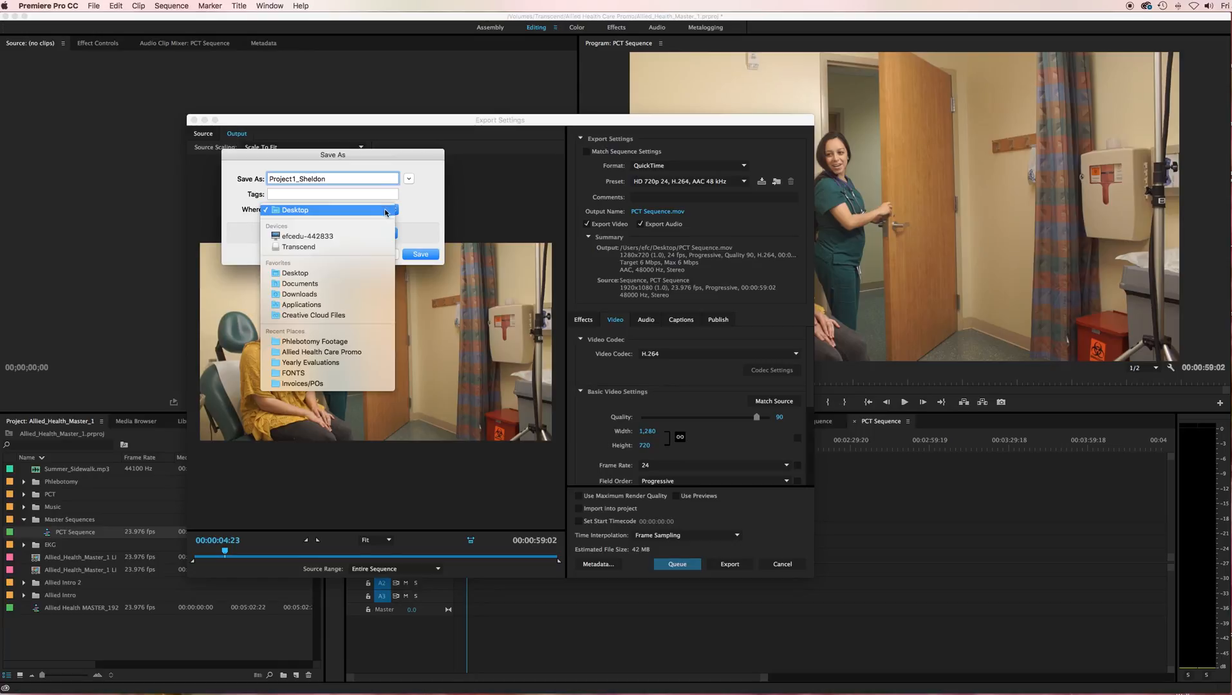
pyautogui.click(415, 224)
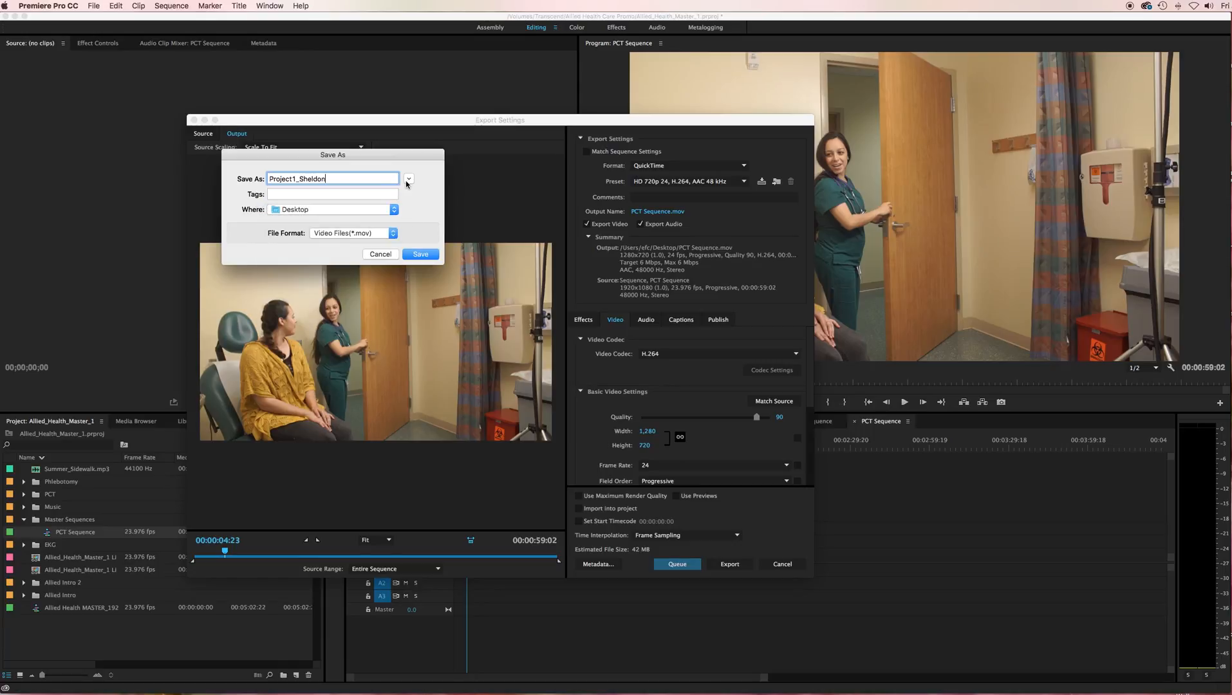
pyautogui.click(408, 180)
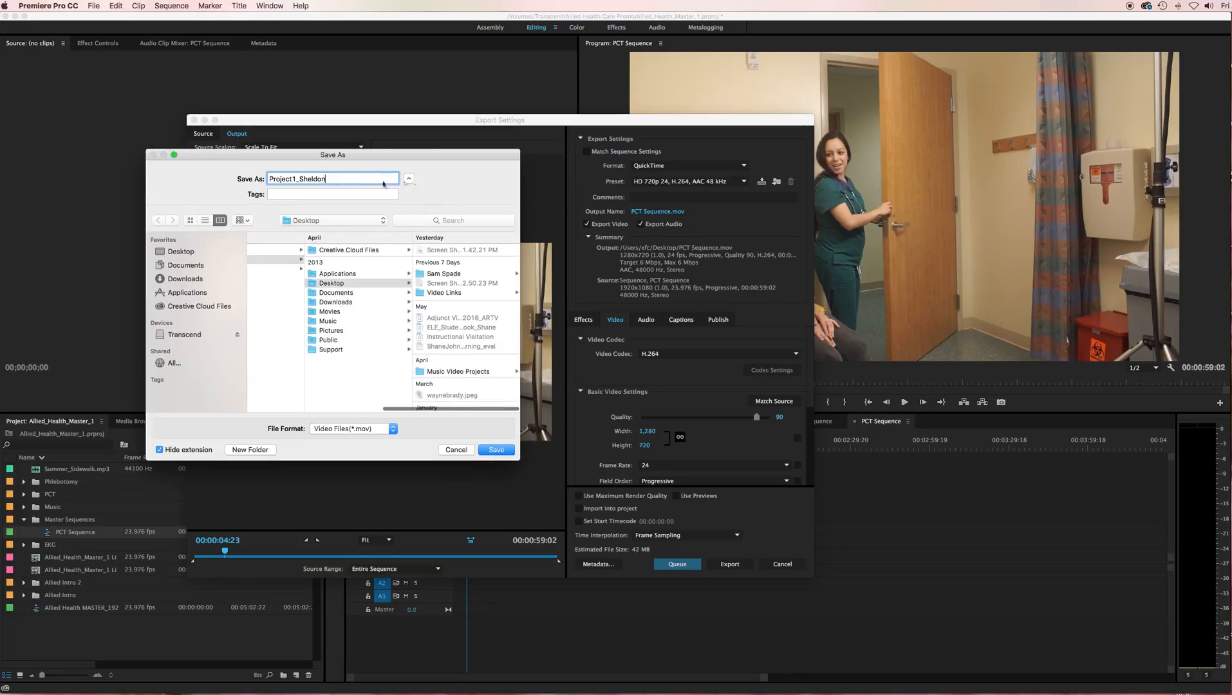
pyautogui.click(190, 336)
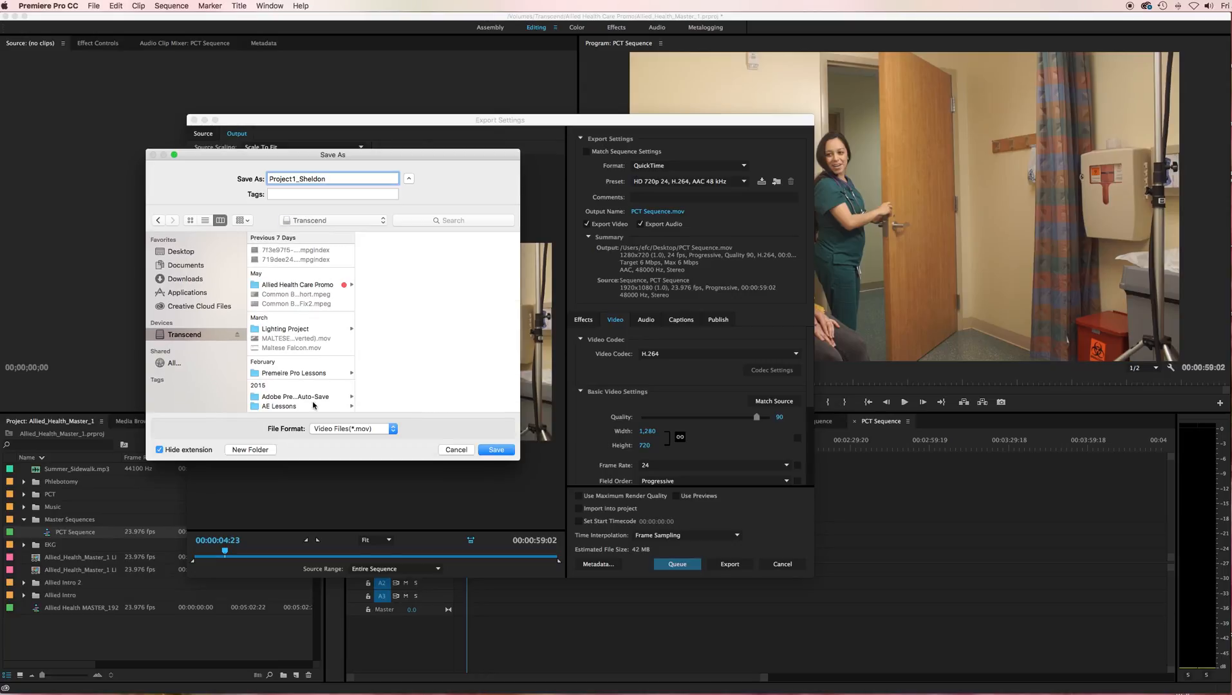
pyautogui.click(181, 253)
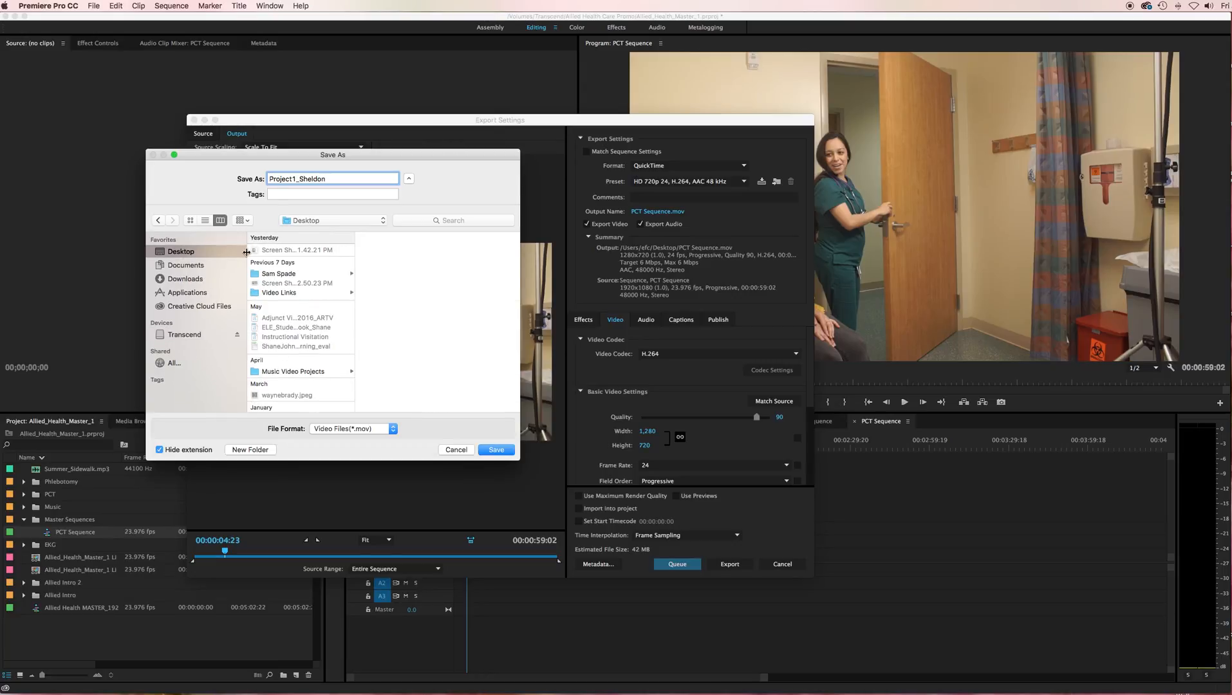
pyautogui.click(185, 335)
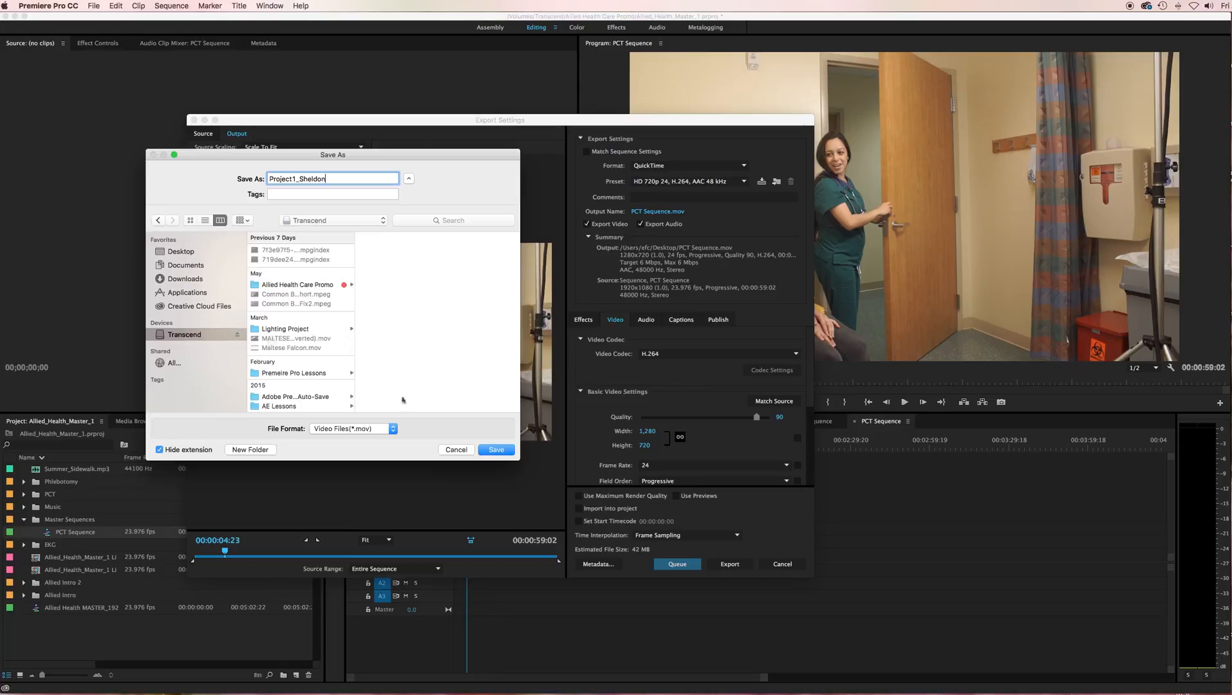
pyautogui.click(498, 450)
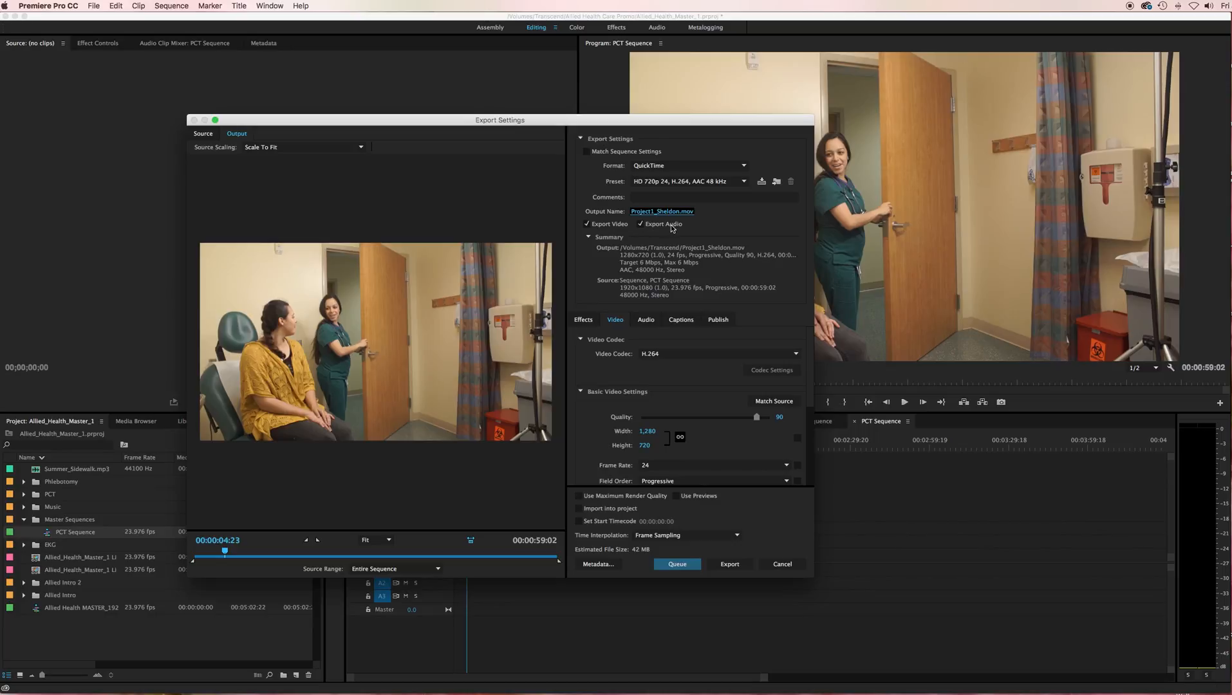
# Exclude audio from the export and review the video settings, keeping the Custom preset.
pyautogui.moveTo(361, 122); pyautogui.dragTo(226, 48)
pyautogui.click(539, 147)
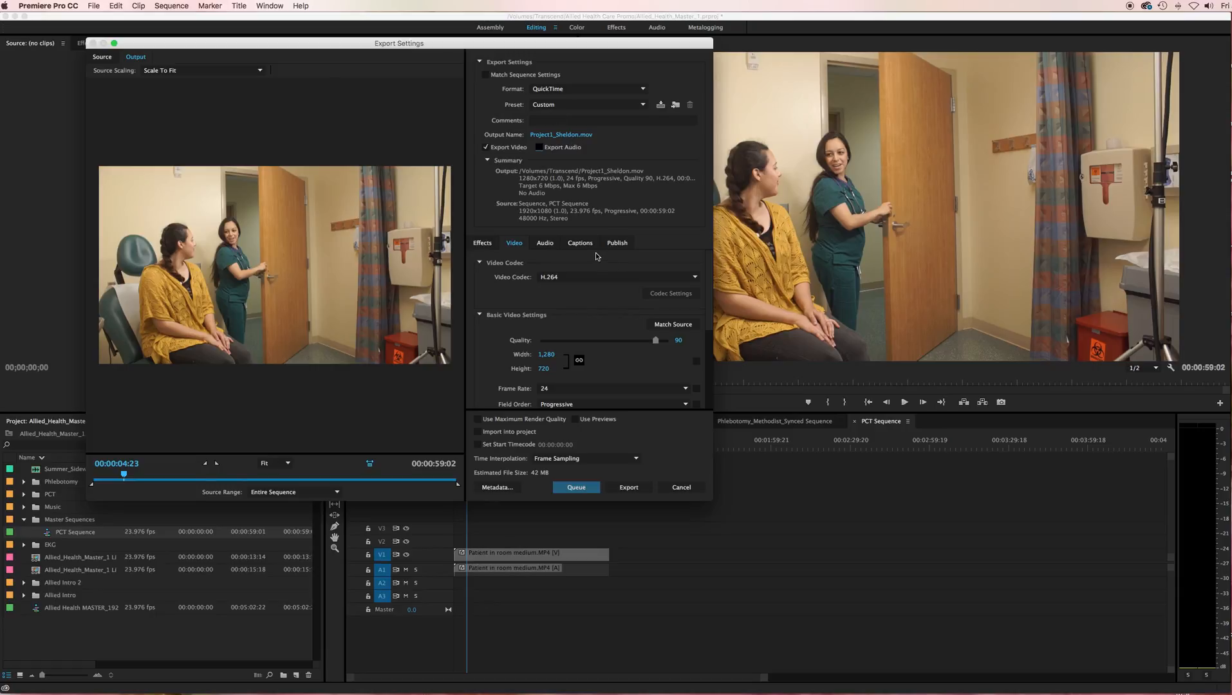
pyautogui.scroll(-3, 598, 257)
pyautogui.scroll(3, 597, 258)
pyautogui.scroll(-3, 710, 335)
pyautogui.scroll(-4, 711, 349)
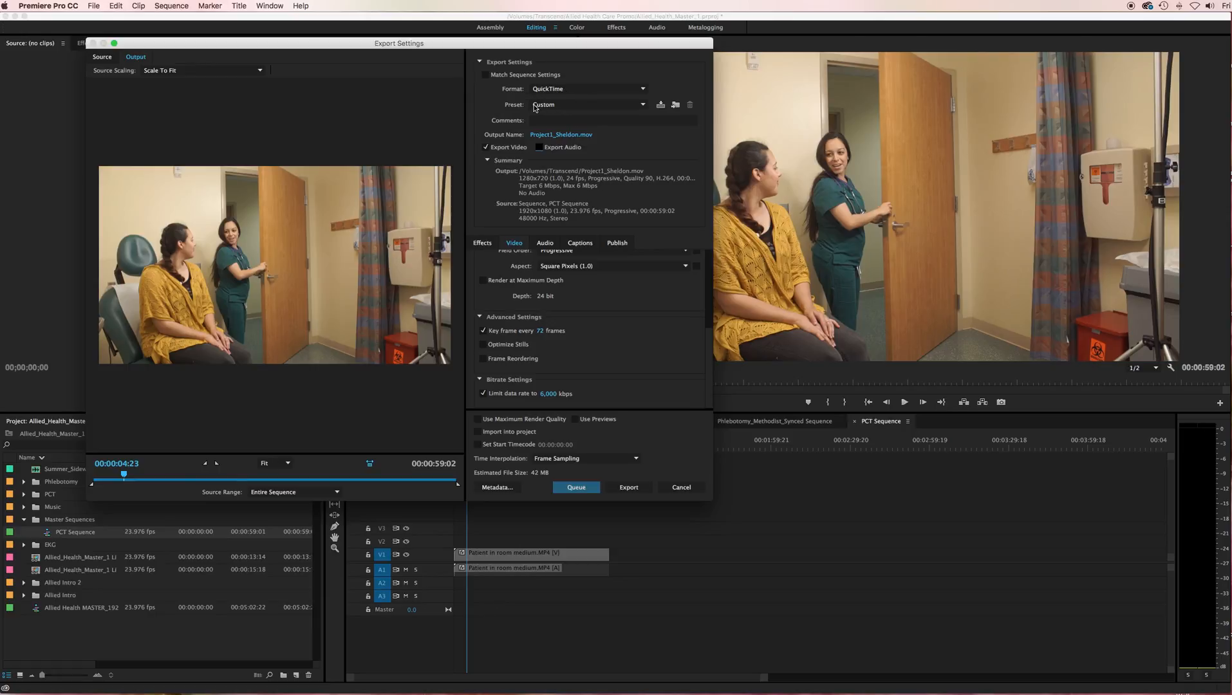
pyautogui.click(566, 107)
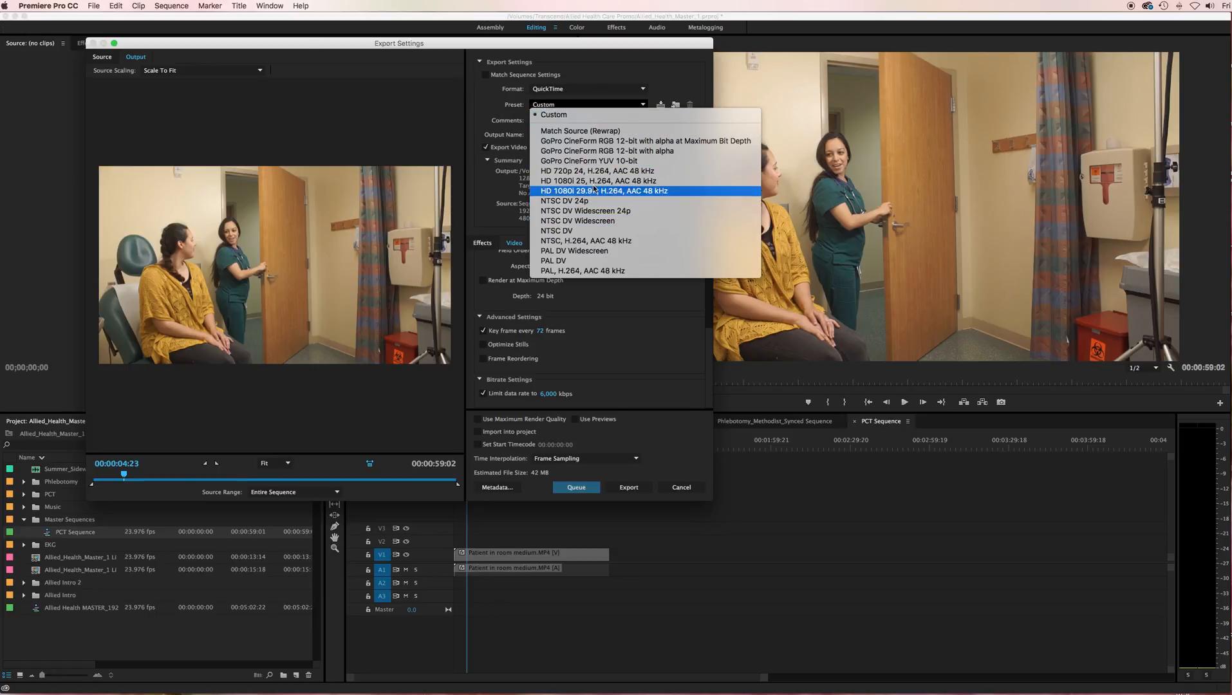
pyautogui.click(650, 114)
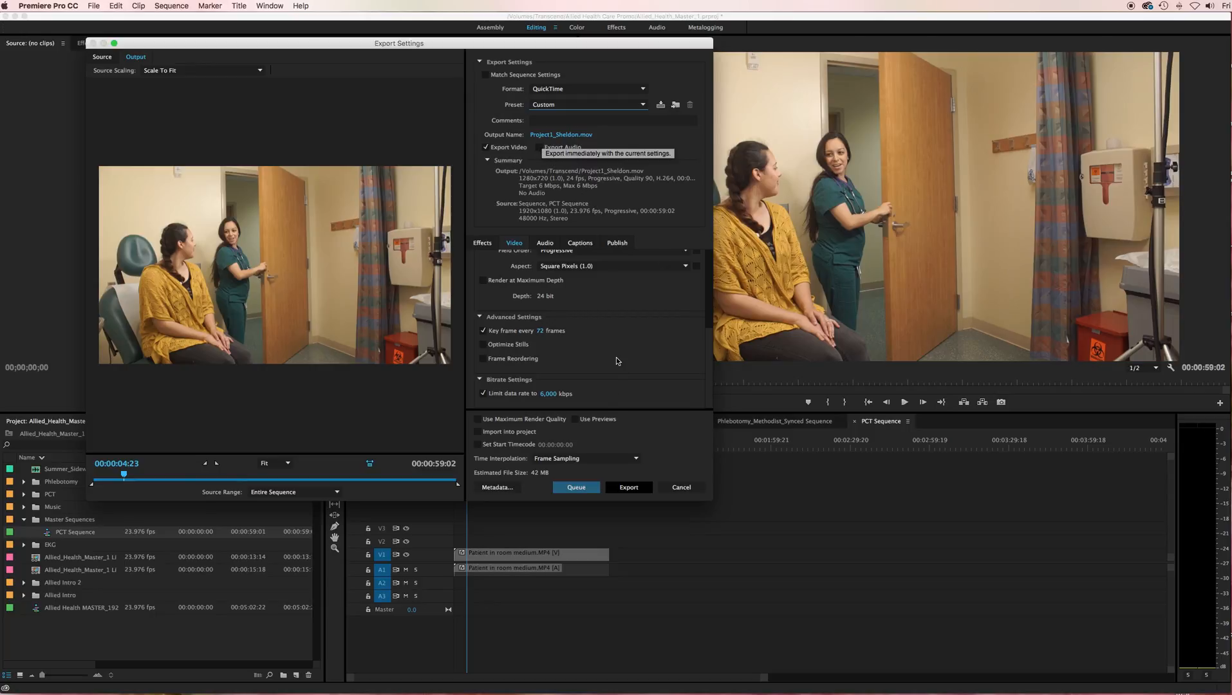
# Start exporting the sequence, stop it during encoding and leave the export settings.
pyautogui.click(629, 488)
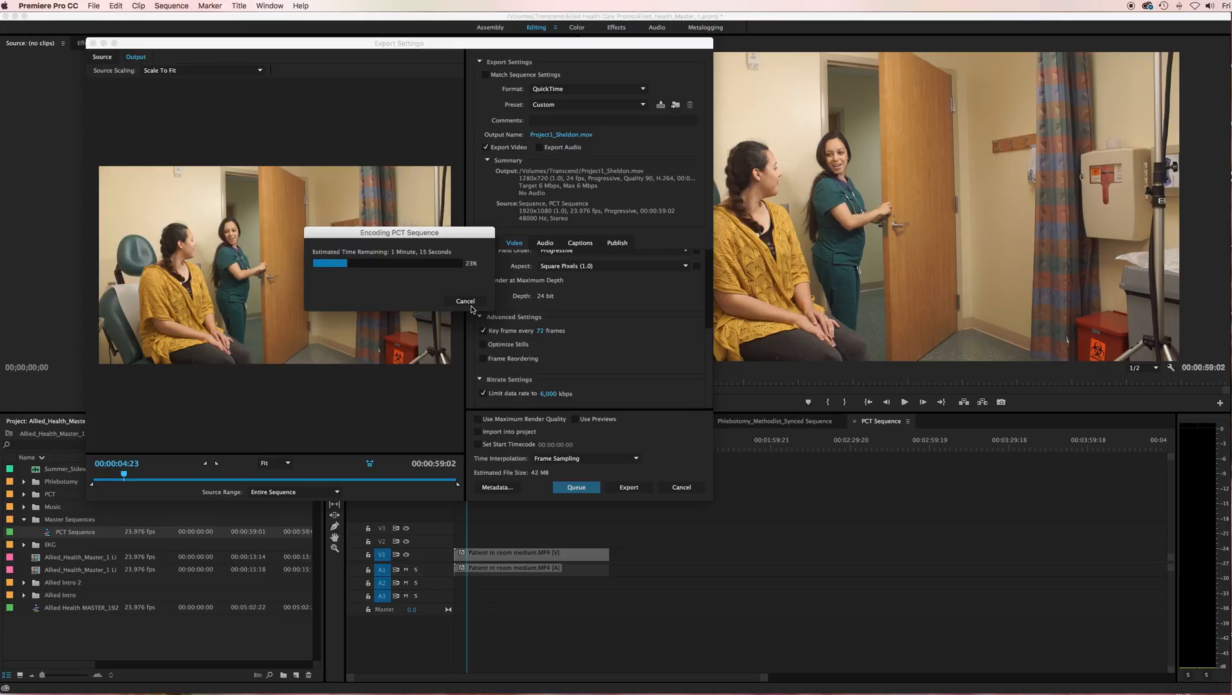
pyautogui.click(465, 302)
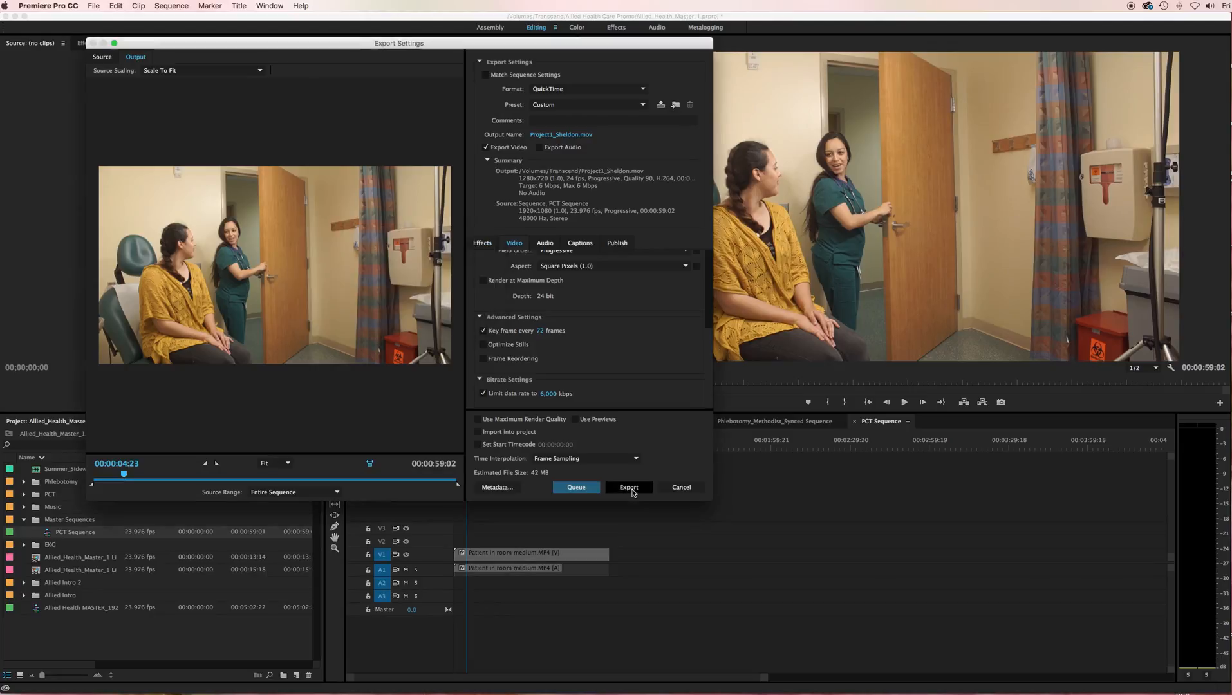
pyautogui.click(677, 489)
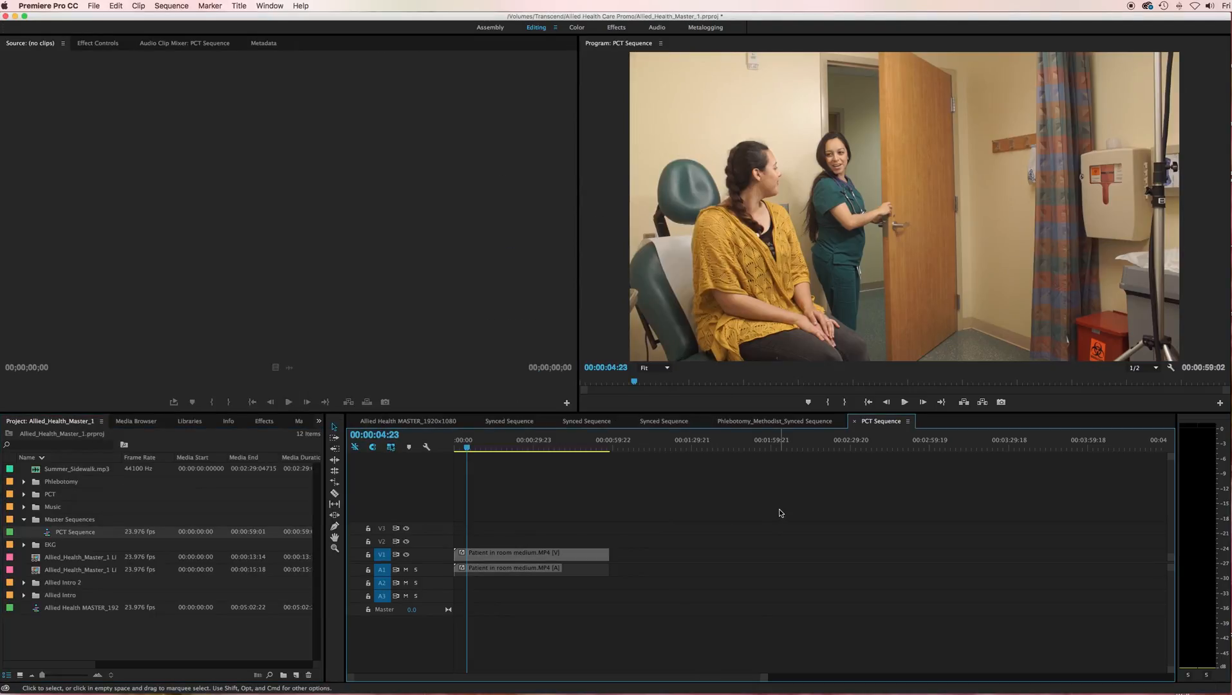
pyautogui.press('=')
pyautogui.press('-')
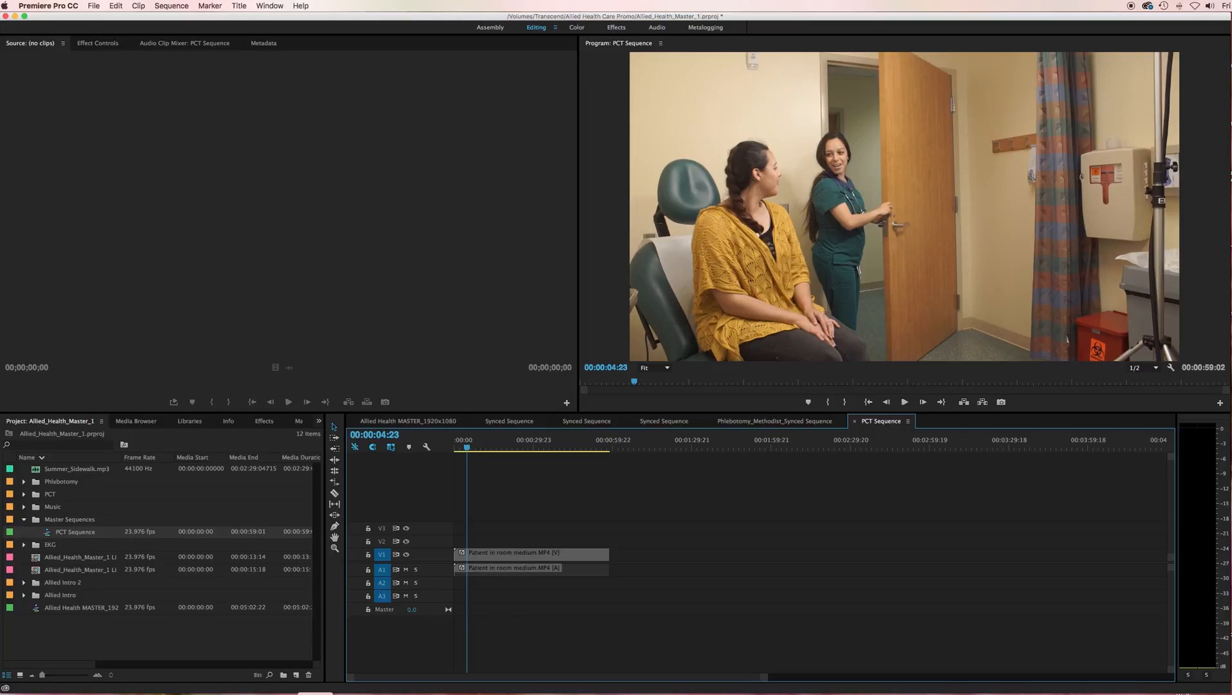
# Switch to Finder, check the Transcend drive for the exported movie and return to Premiere Pro.
pyautogui.click(315, 694)
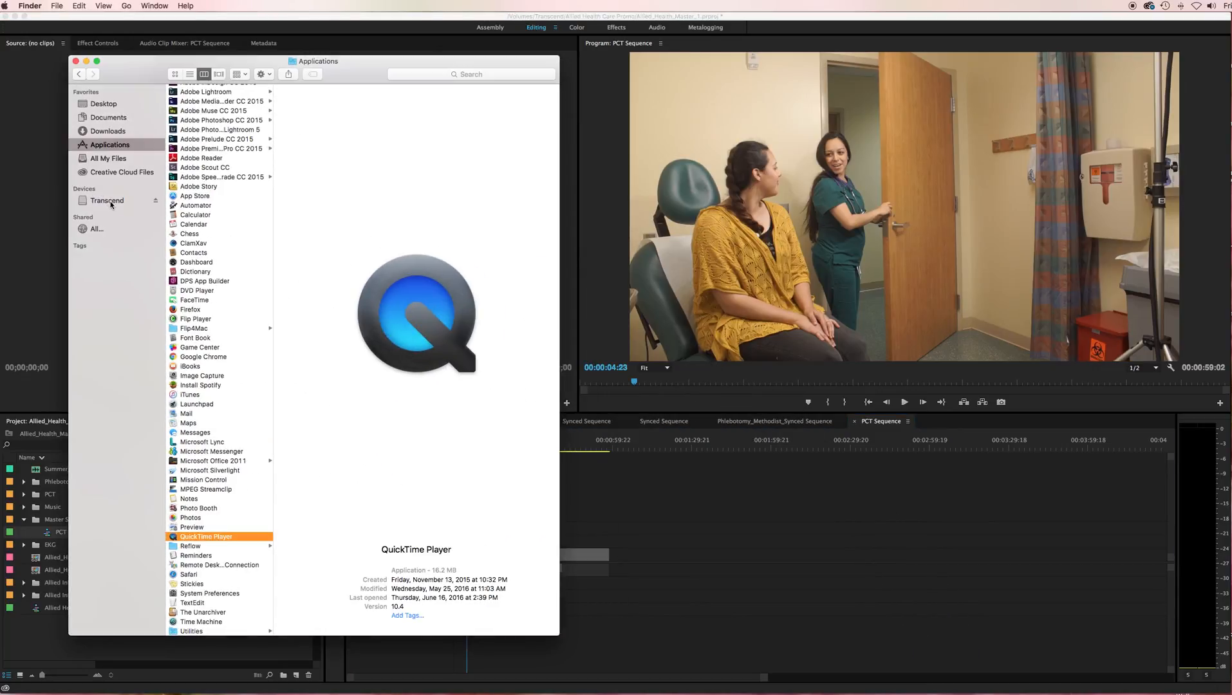
pyautogui.click(106, 200)
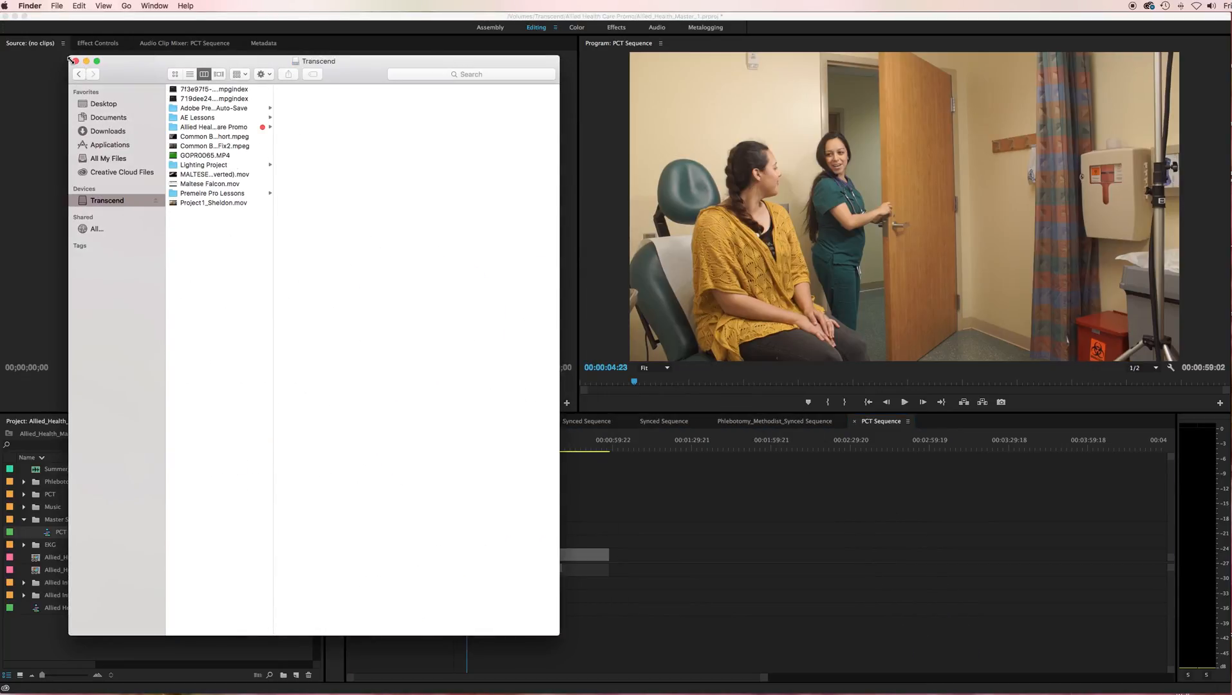
pyautogui.click(76, 60)
pyautogui.click(416, 403)
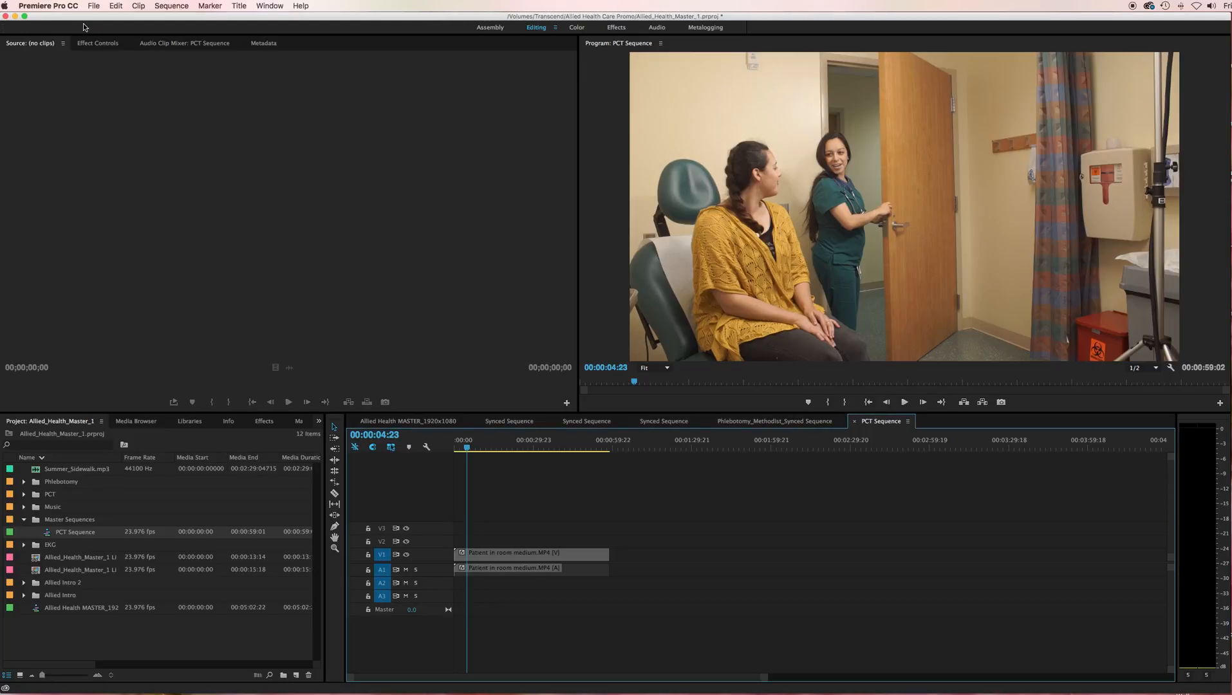